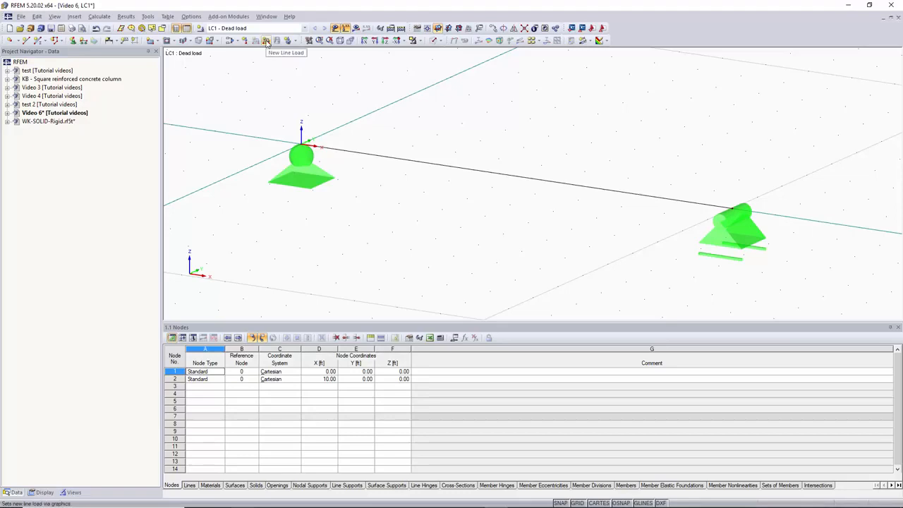
Start a new line load with the single concentrated distribution P and set the force P to -3 kip.
click(266, 41)
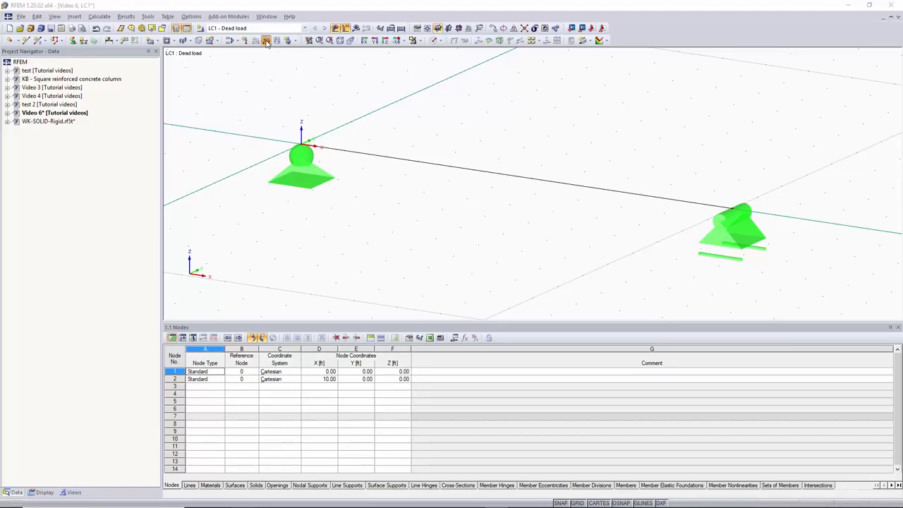
drag(397, 101, 395, 84)
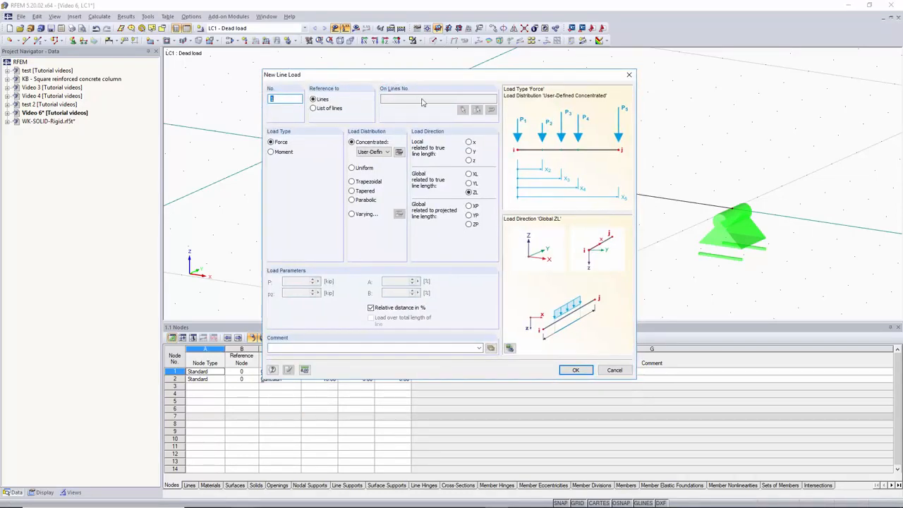
click(373, 152)
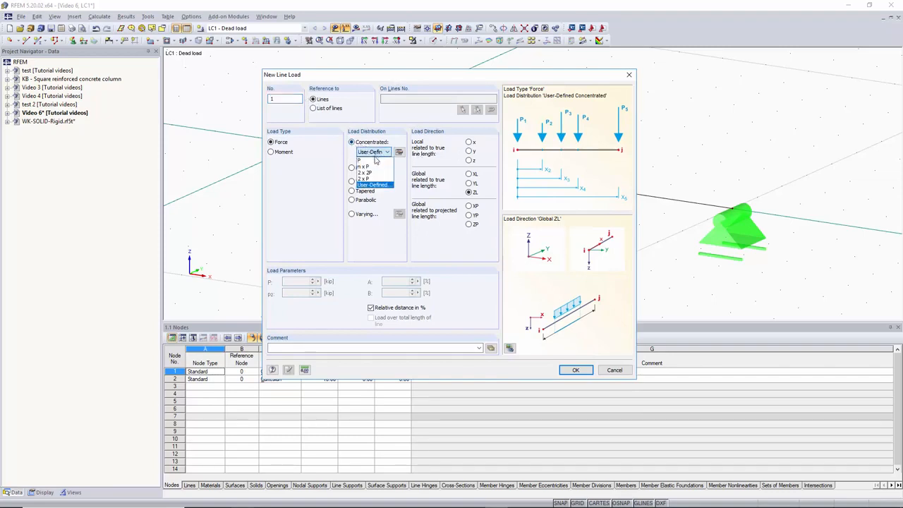
click(372, 161)
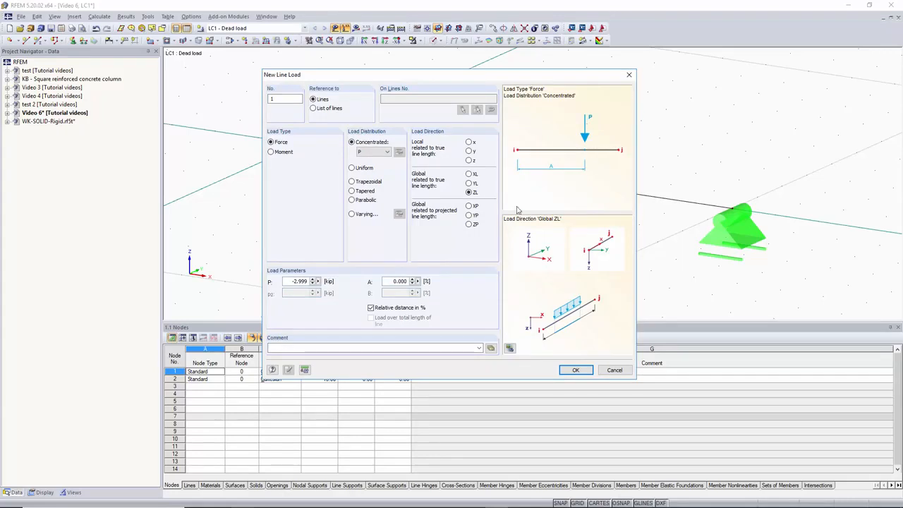
drag(289, 281, 333, 280)
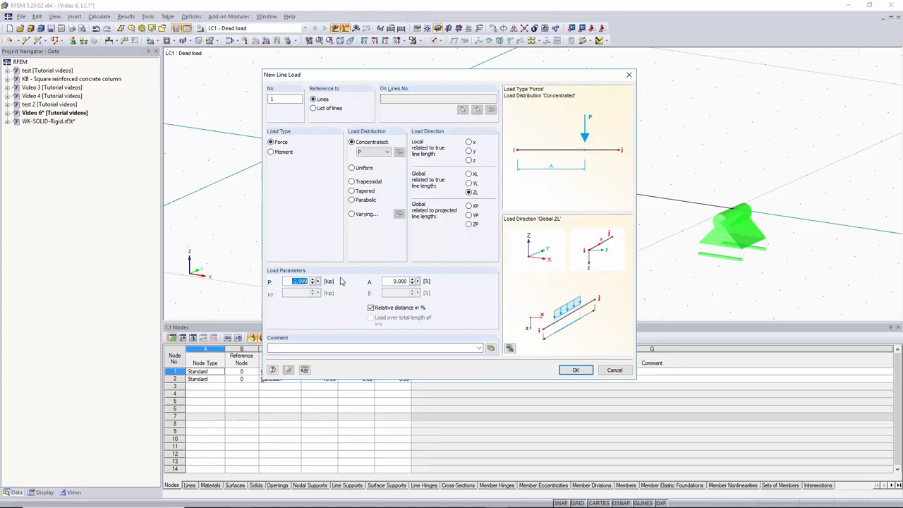
text(-3)
key(Tab)
Set the load's relative distance A to 50% and apply the load to the beam line.
click(371, 309)
click(371, 309)
double_click(392, 280)
text(50)
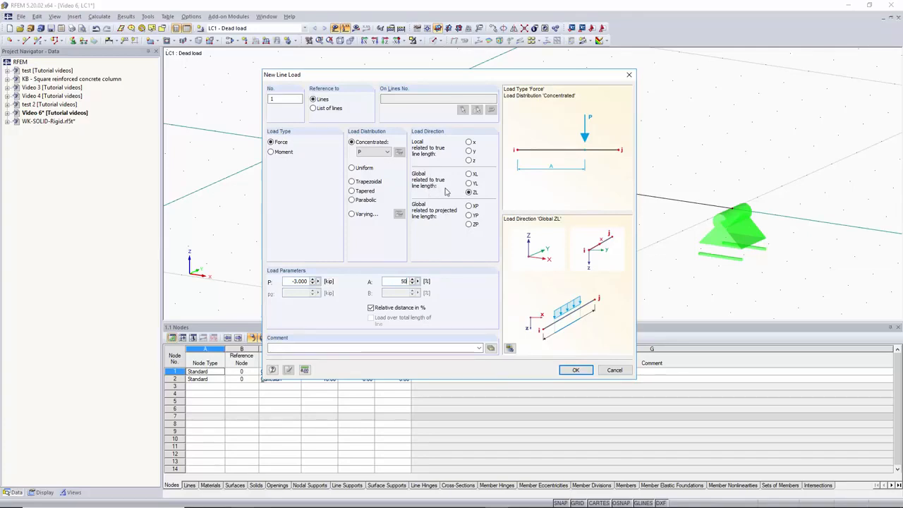
click(585, 365)
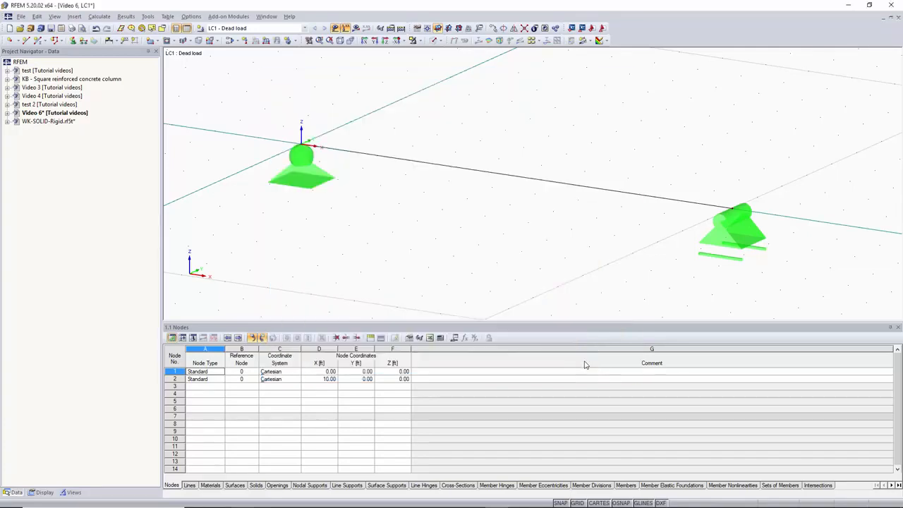
click(520, 176)
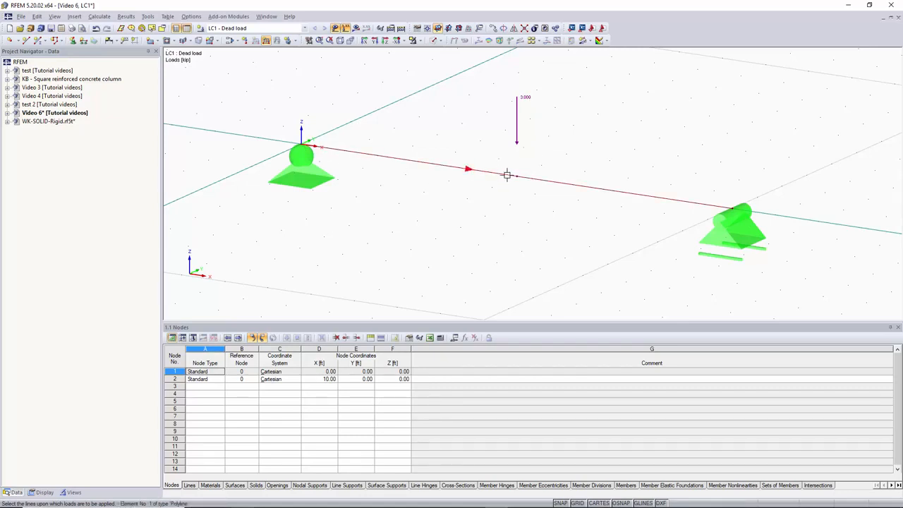
Delete the midspan load and start a new line load with the concentrated n x P distribution.
drag(601, 78, 446, 152)
key(Delete)
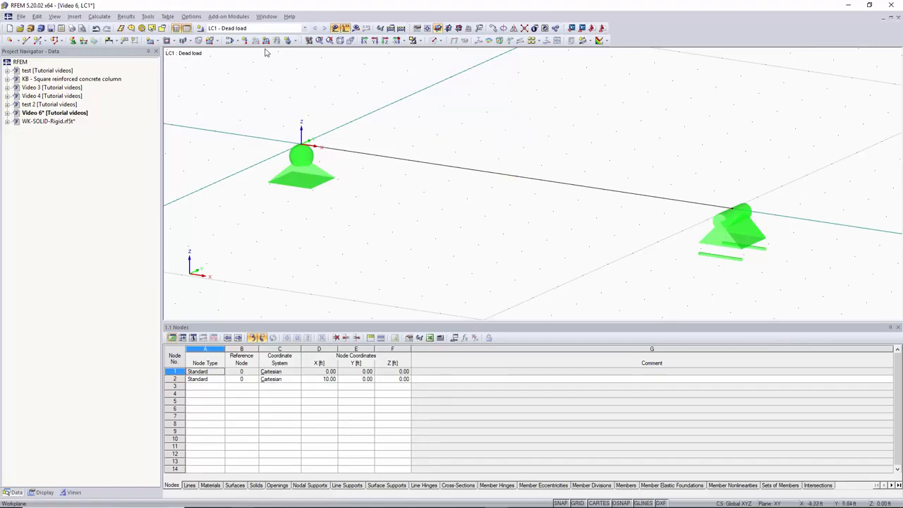
click(265, 40)
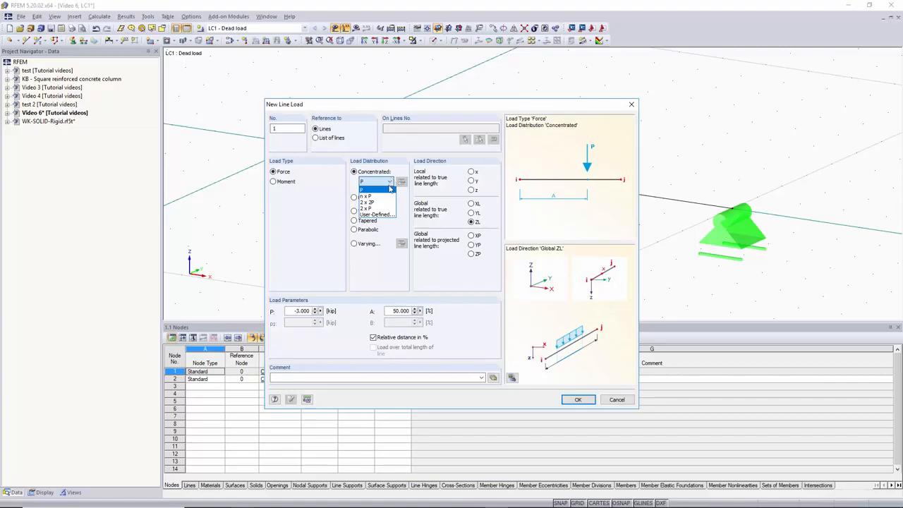
click(389, 181)
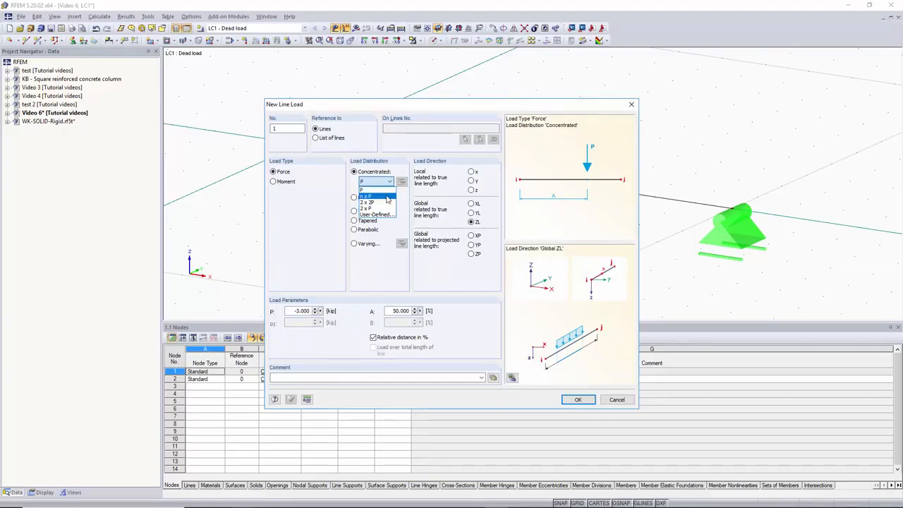
click(387, 196)
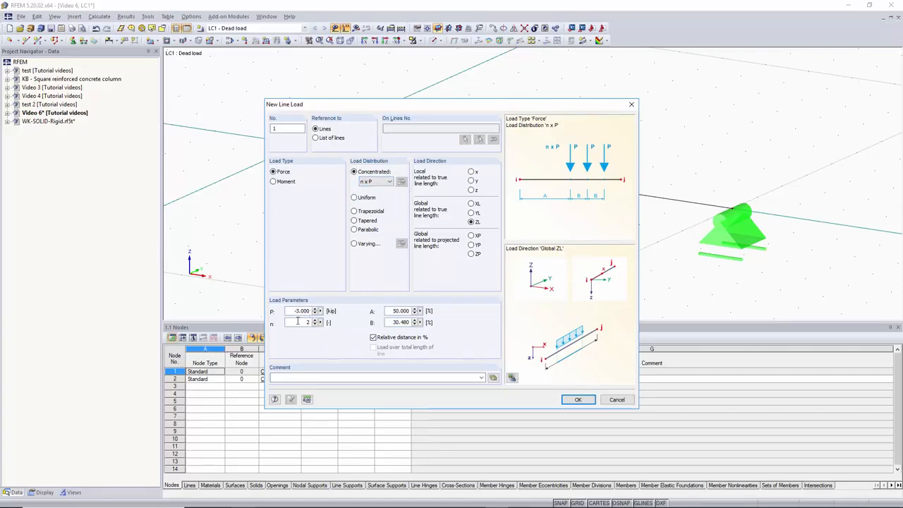
Define six forces with distance A at 0% and spacing B at 20%, and apply the load to the beam line.
drag(298, 322, 324, 322)
drag(386, 311, 425, 310)
text(0)
drag(392, 322, 438, 322)
text(20)
click(576, 401)
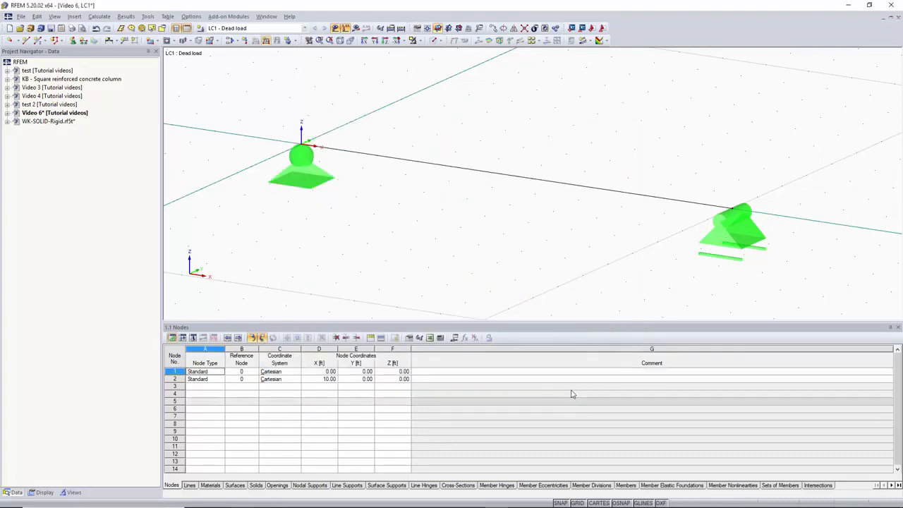
click(505, 172)
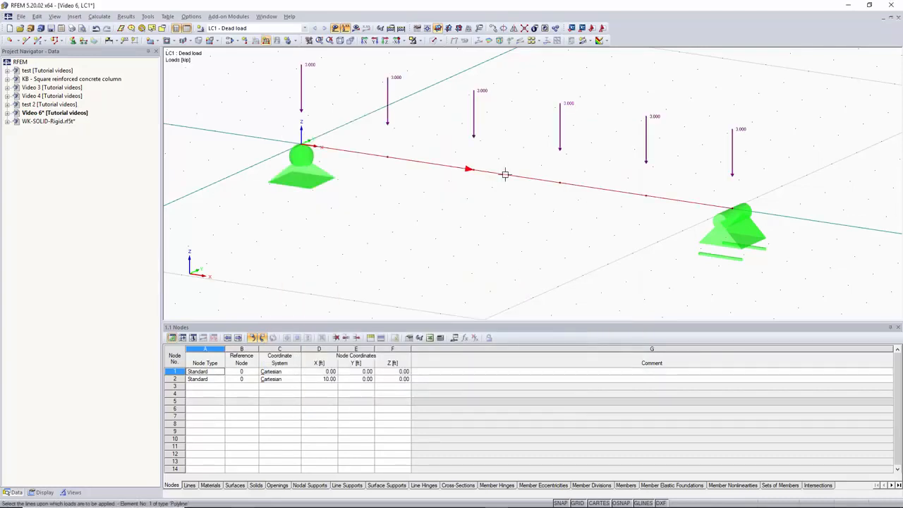
key(Escape)
Delete the six-force load and start a new line load with the concentrated 2 x 2P distribution.
scroll(511, 194, down, 1)
middle_drag(511, 194, 490, 216)
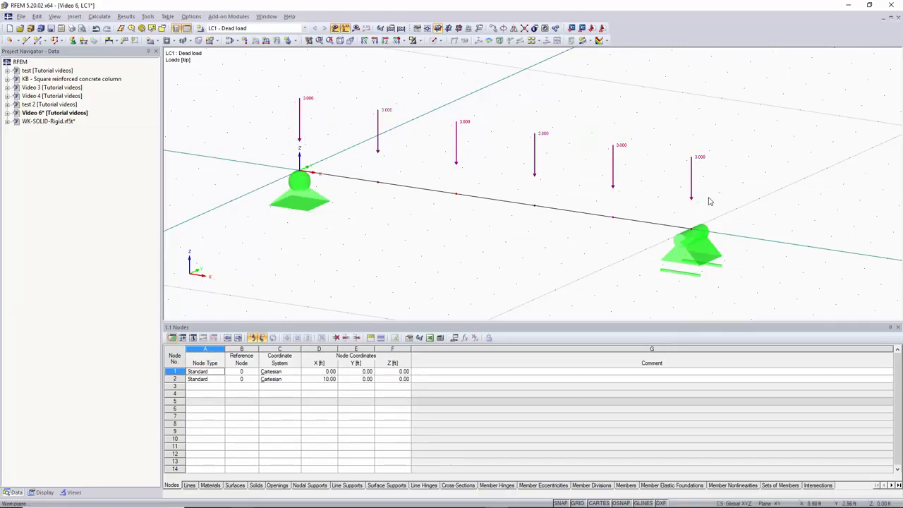
drag(748, 121, 252, 149)
key(Delete)
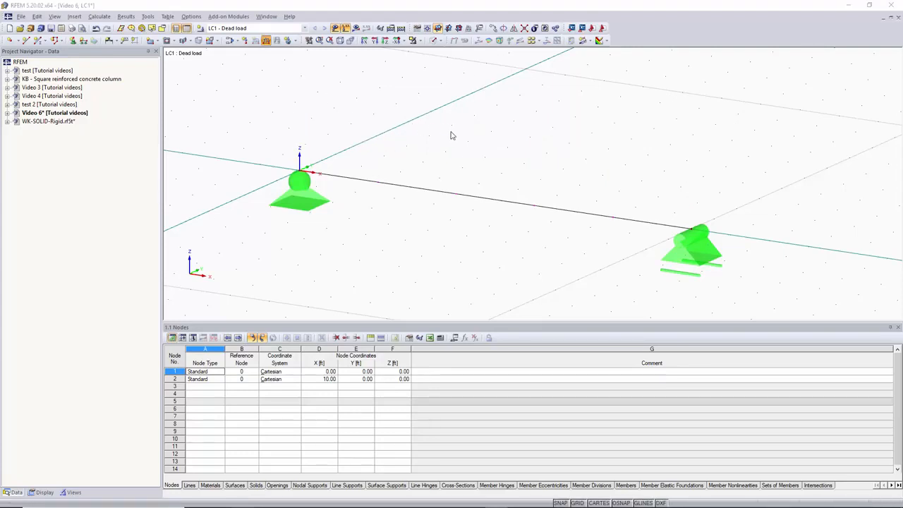
key(Return)
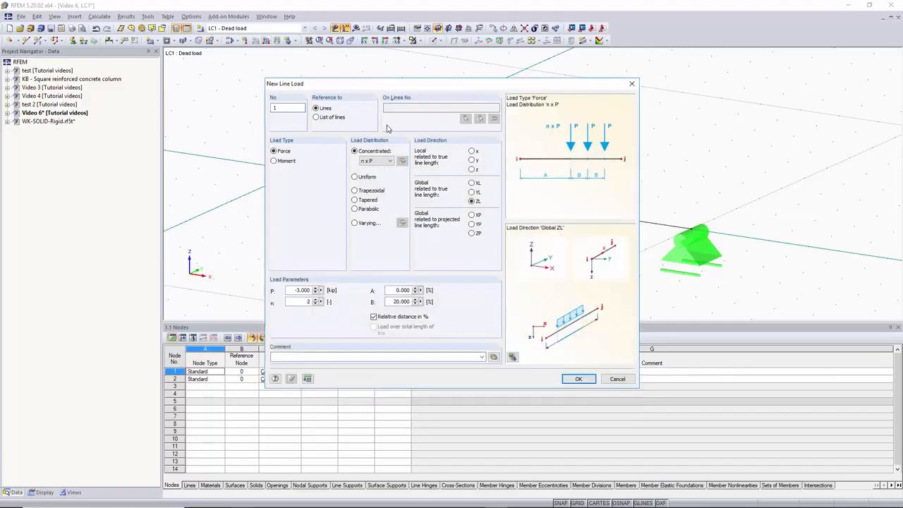
click(388, 162)
click(381, 183)
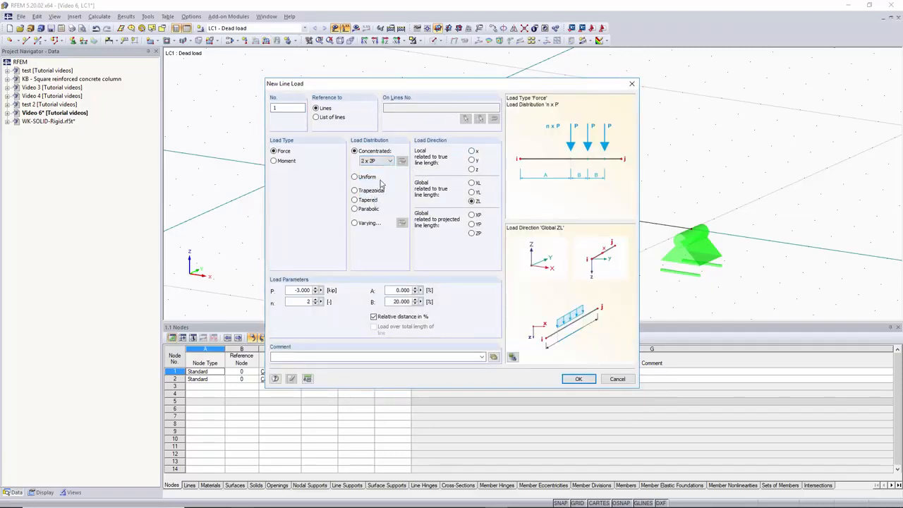
click(377, 162)
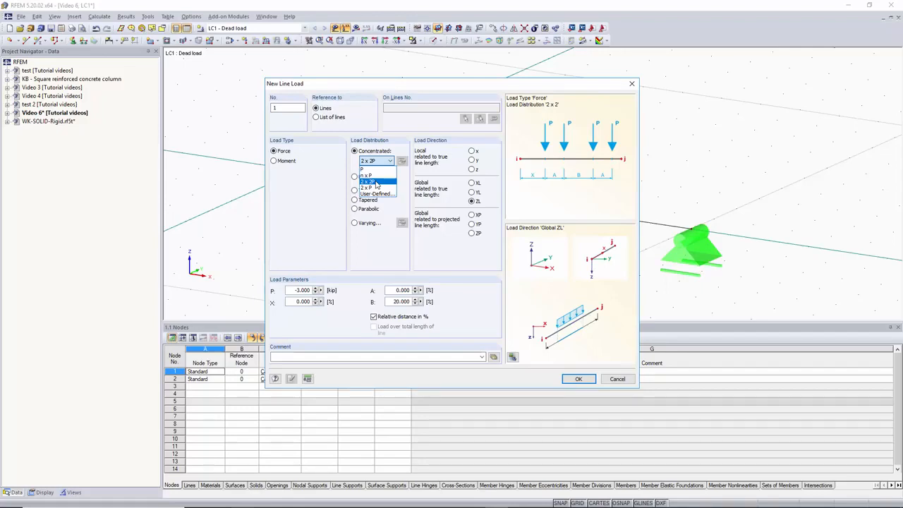
click(376, 184)
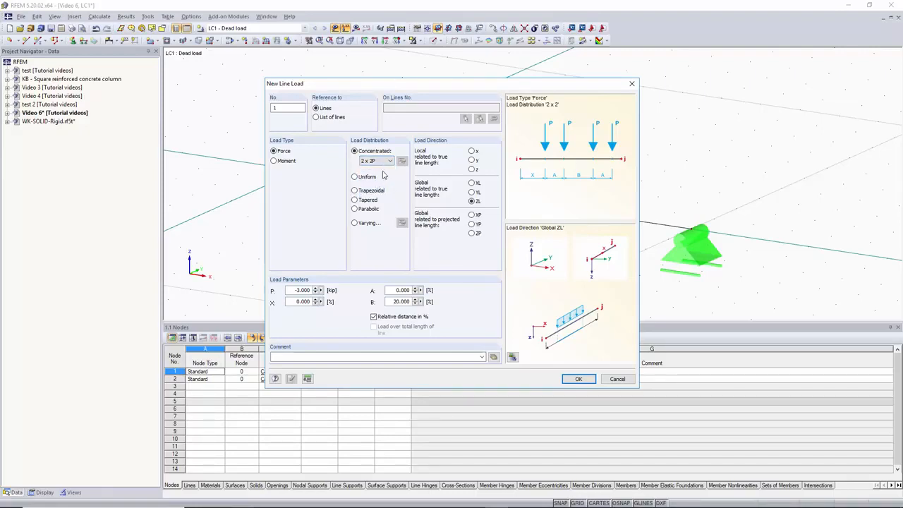
Set the distances X, A and B to 10% each and apply the 2 x 2P load to the beam line.
drag(292, 290, 310, 289)
click(299, 301)
drag(295, 304, 324, 304)
text(10)
double_click(413, 290)
text(1)
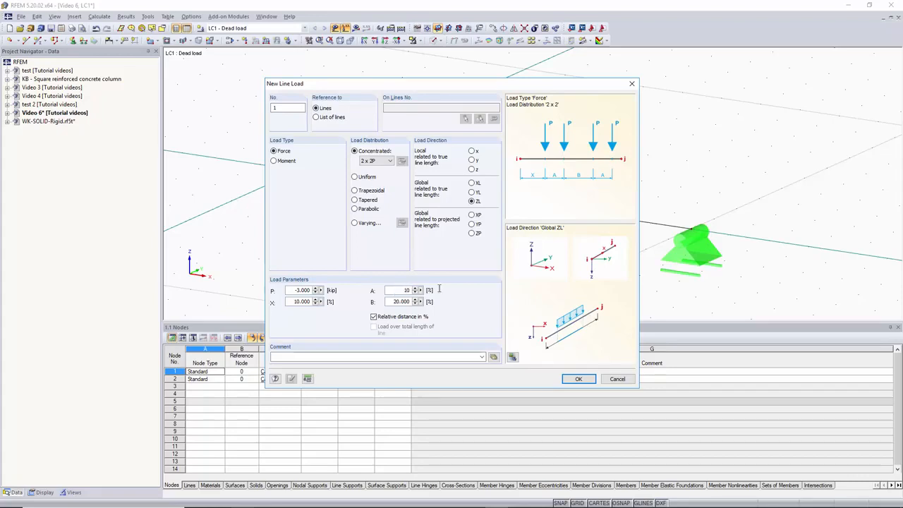
text(0)
double_click(389, 302)
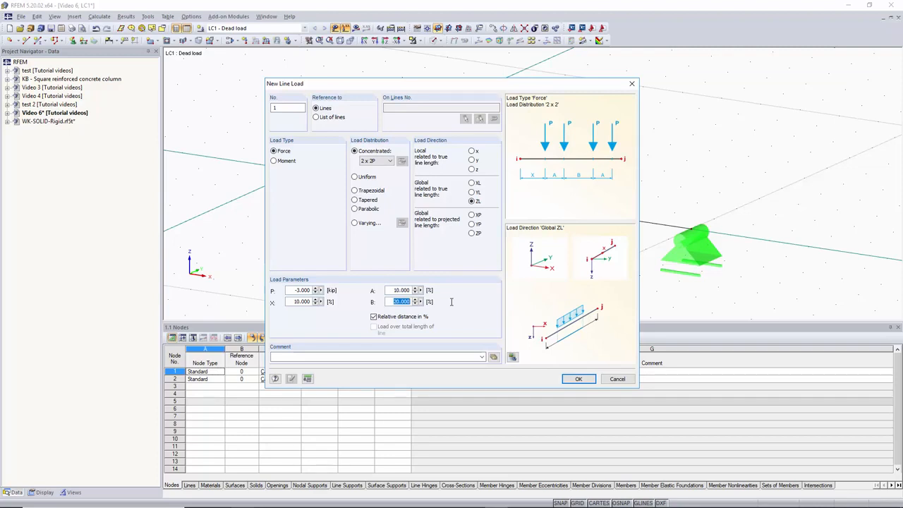
text(10)
key(Return)
click(498, 196)
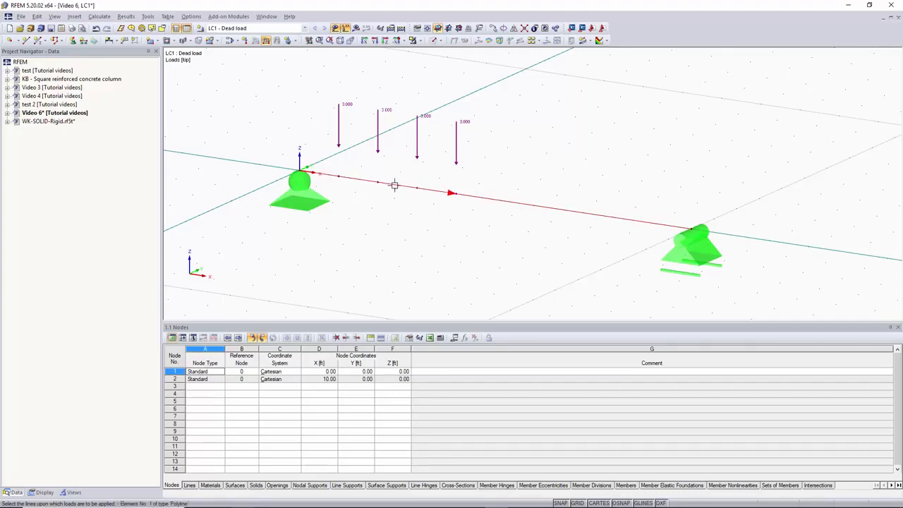
Edit the beam's 2 x 2P load, setting distance X to 25% and distance B to 20%.
click(515, 204)
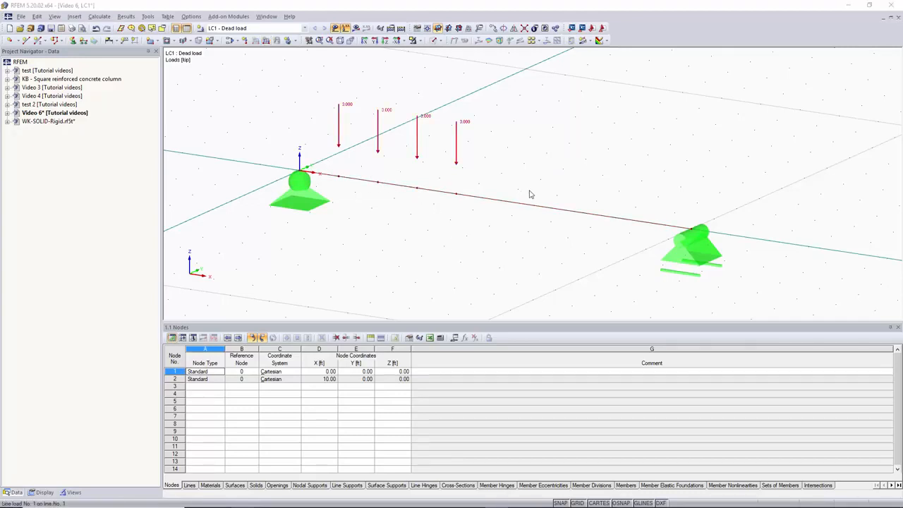
double_click(536, 209)
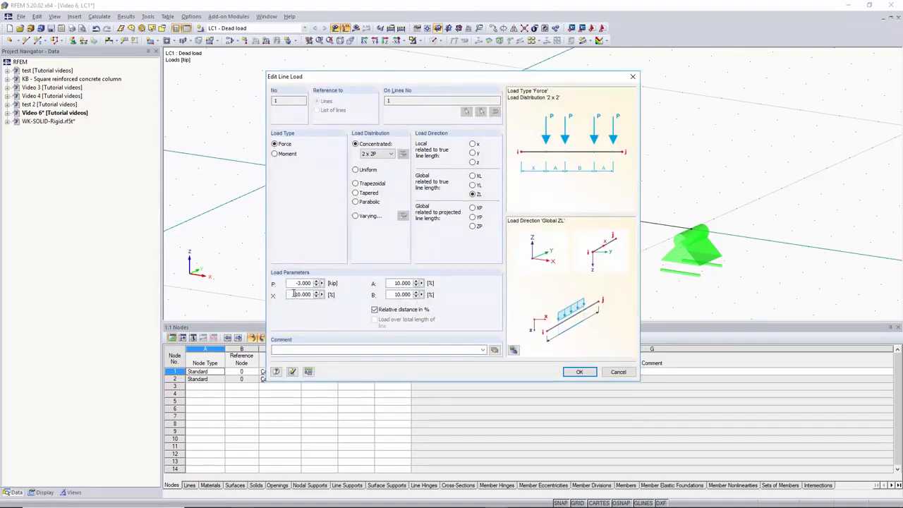
double_click(295, 294)
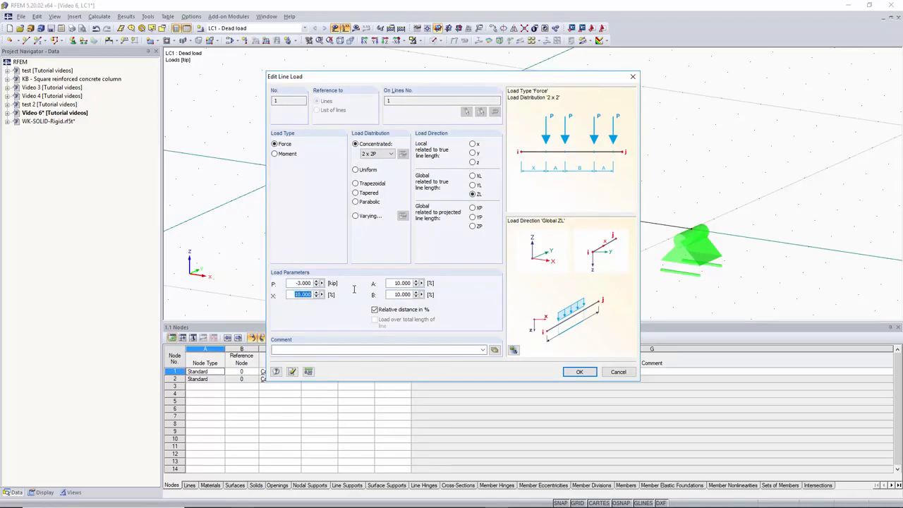
text(25)
key(Tab)
key(Tab)
text(20)
click(580, 372)
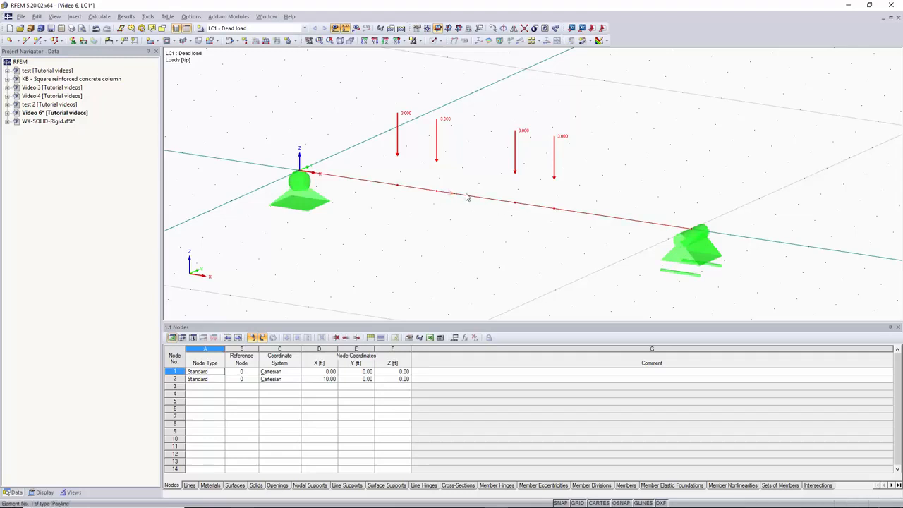
Remove the 2 x 2P load and start a new line load with the concentrated 2 x P distribution.
key(ctrl+z)
click(262, 41)
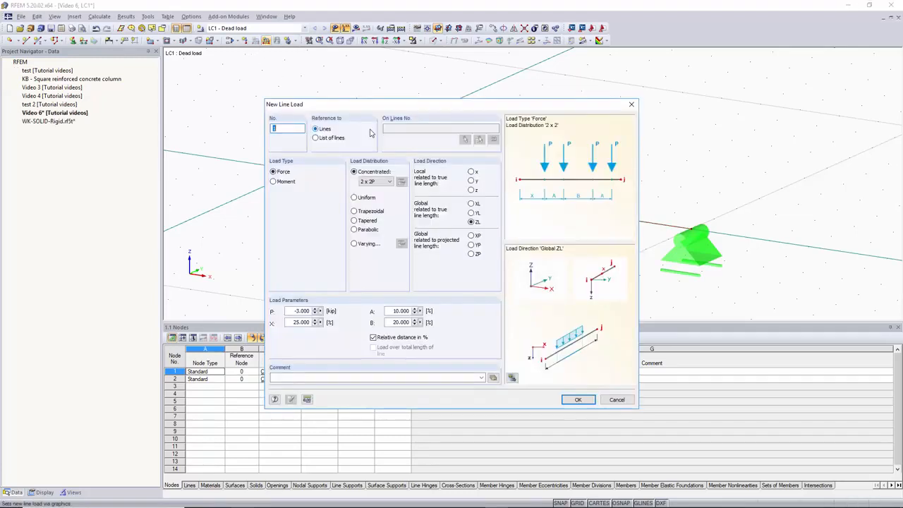
click(388, 182)
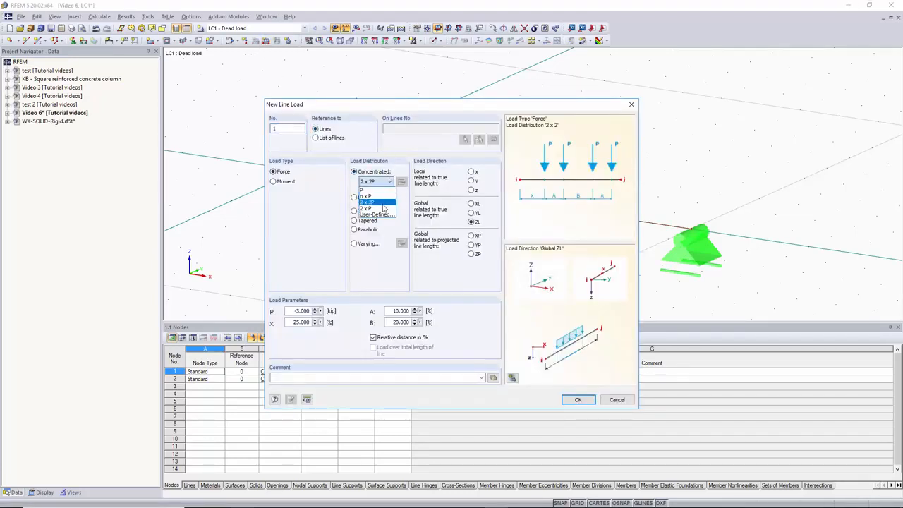
click(383, 209)
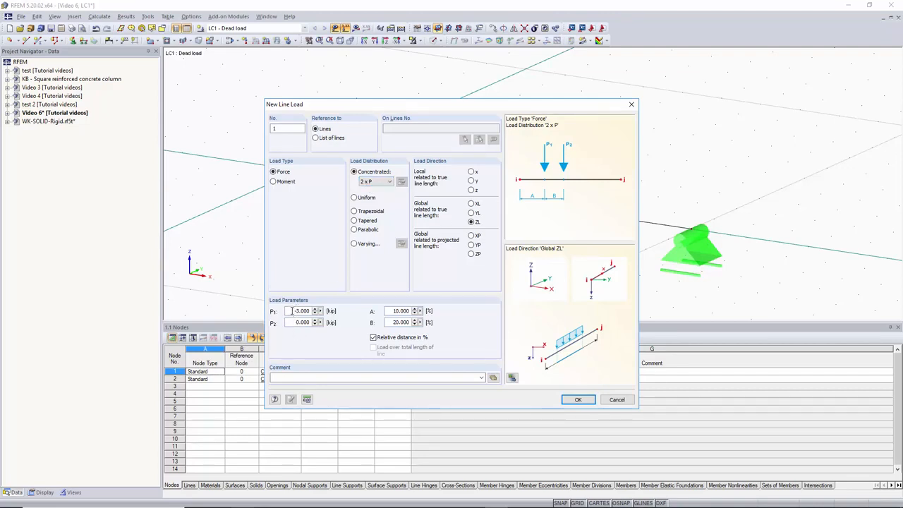
Set P1 to -5 kip, P2 to -3 kip and distance A to 25%, and apply the load to the beam line.
double_click(292, 311)
key(BackSpace)
key(Tab)
text(-3)
double_click(395, 311)
text(25)
key(Tab)
click(575, 399)
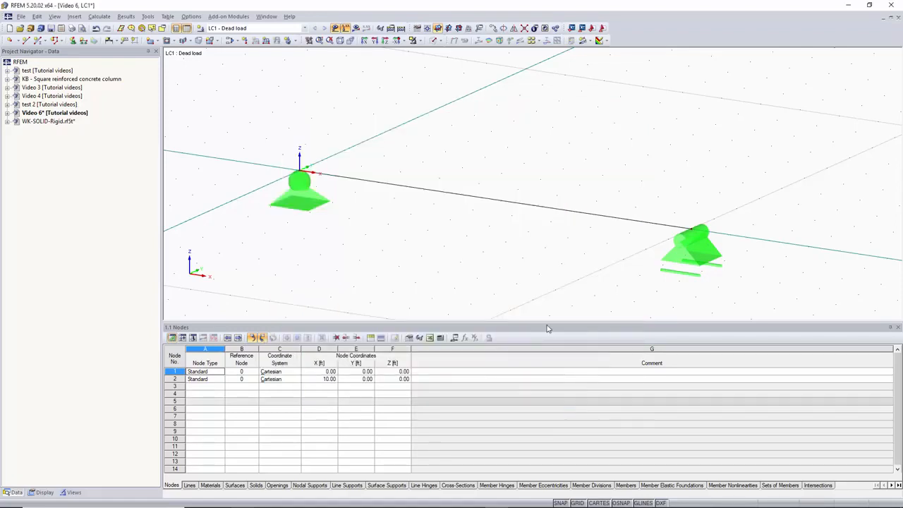
click(505, 202)
click(504, 202)
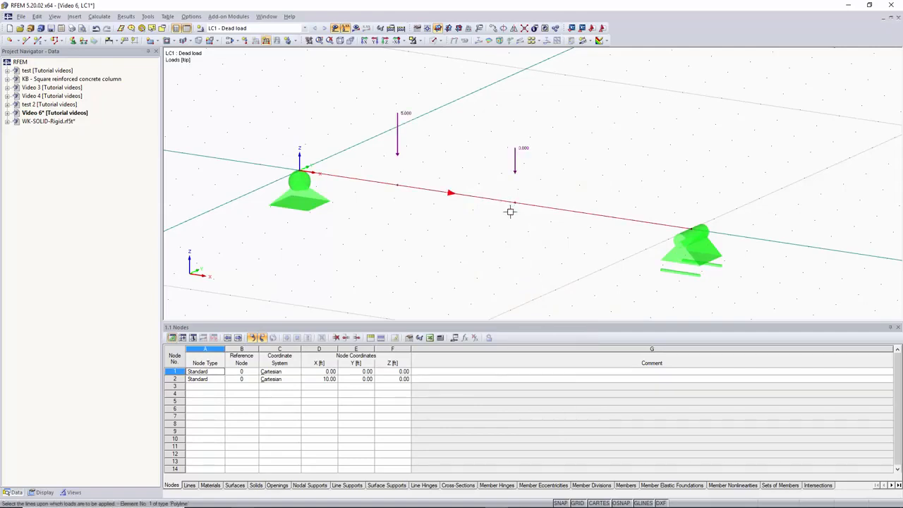
right_click(512, 249)
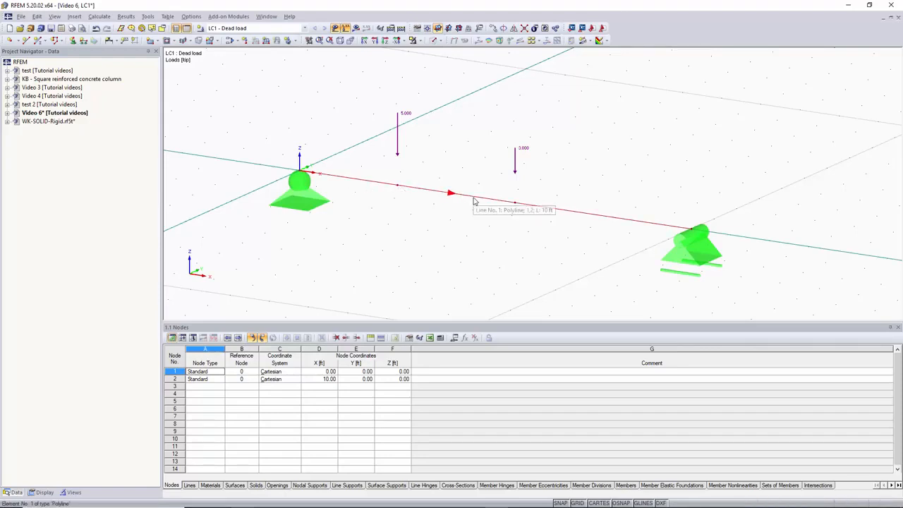
Delete the 2 x P load from the beam.
drag(612, 75, 338, 170)
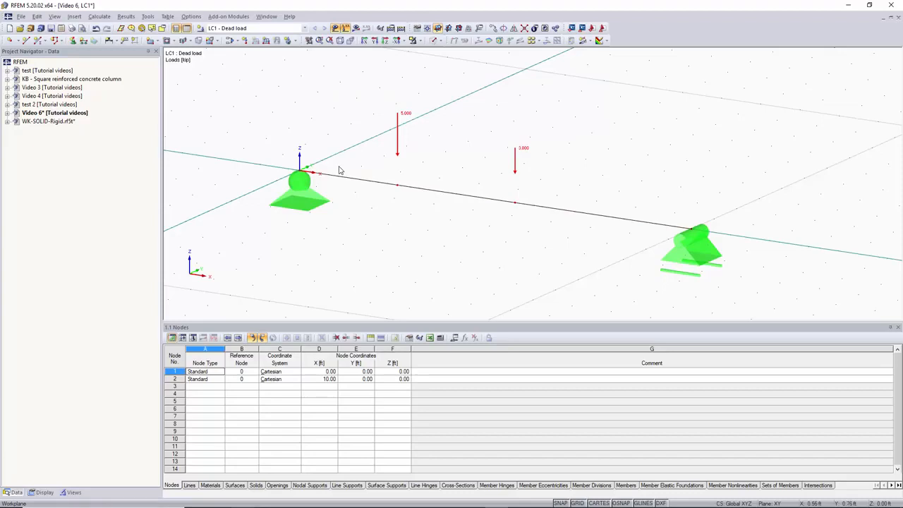
key(Delete)
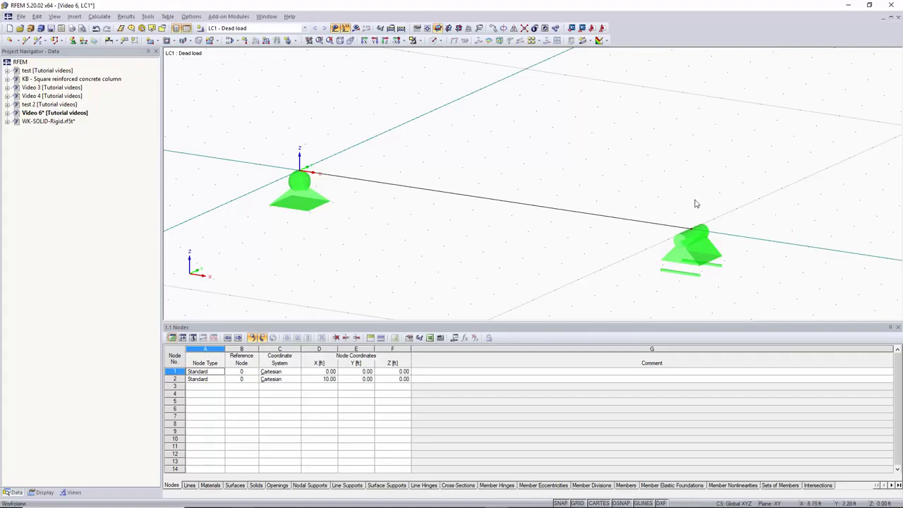
Start a new line load with the user-defined concentrated distribution and open its load table for editing.
click(266, 41)
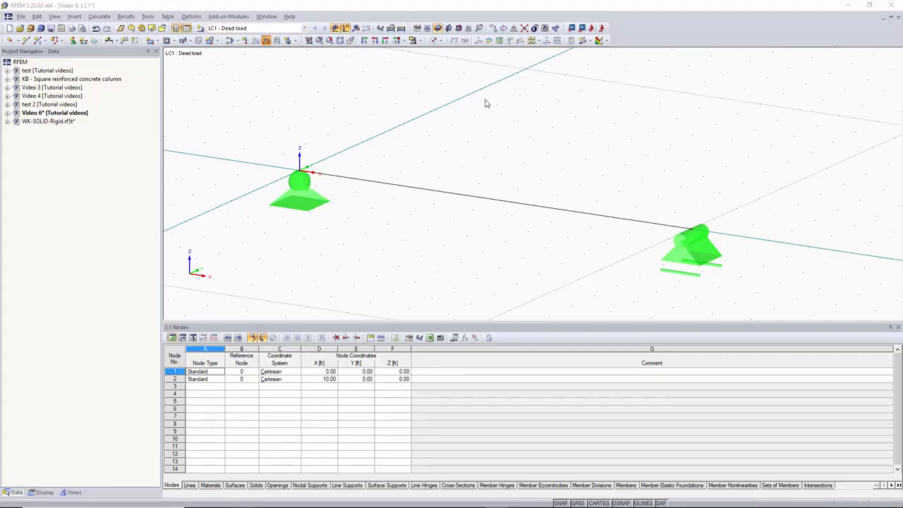
click(389, 182)
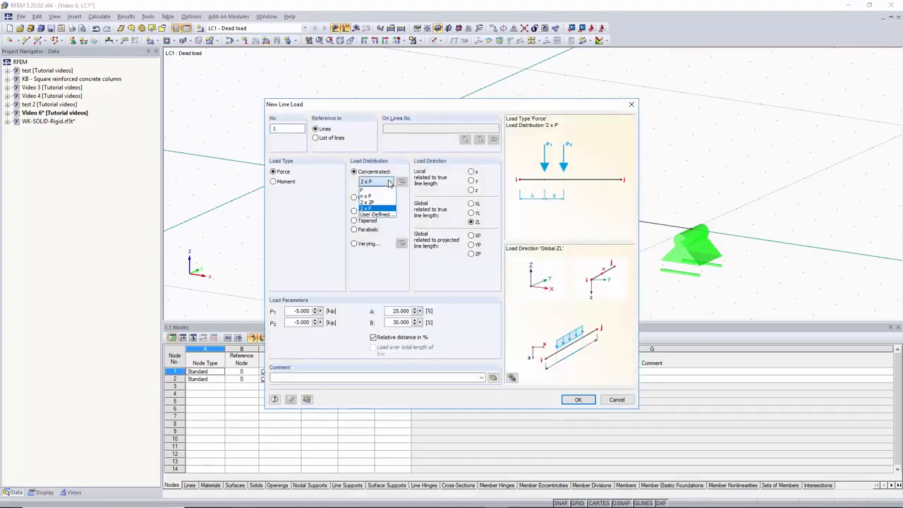
click(387, 215)
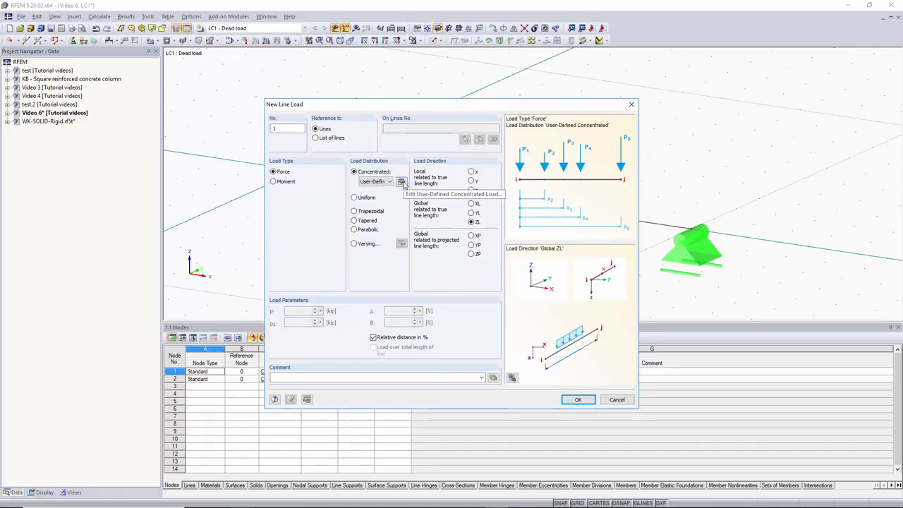
click(401, 182)
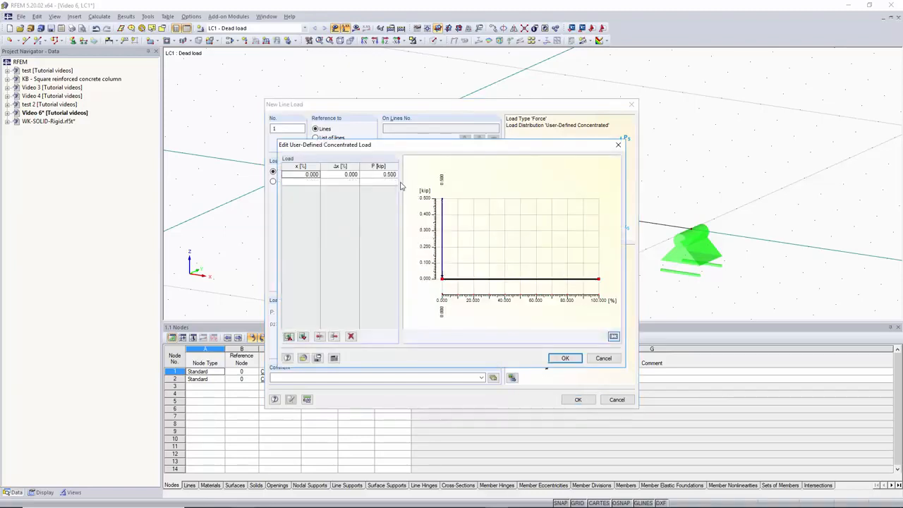
Set the first concentrated load, at x = 0%, to 10 kip.
click(378, 174)
key(Delete)
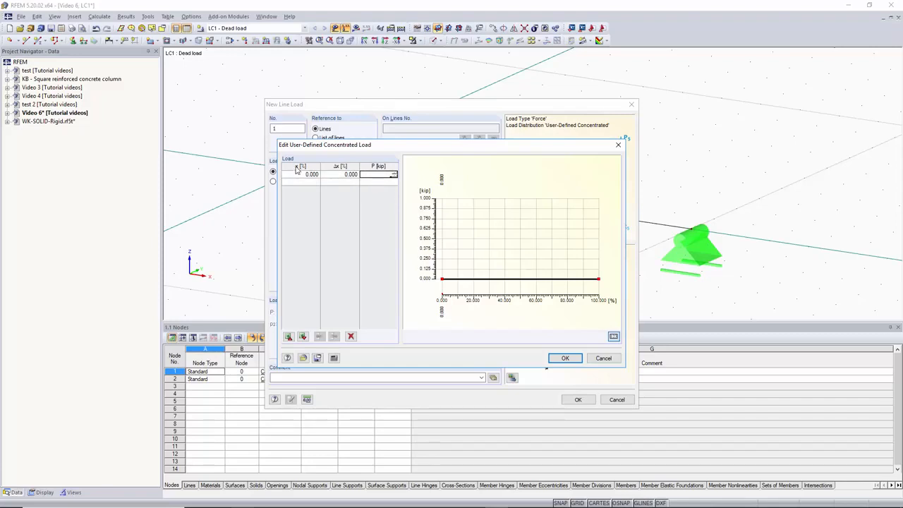
drag(303, 174, 323, 178)
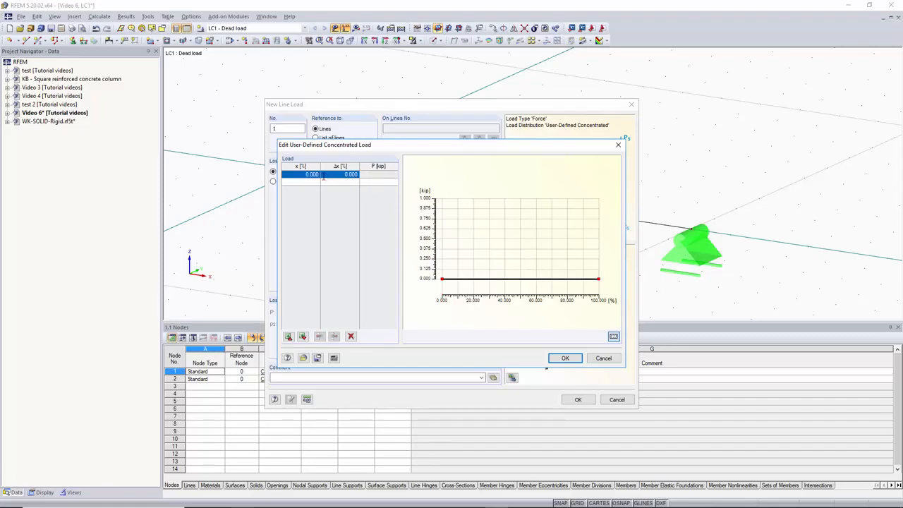
click(316, 175)
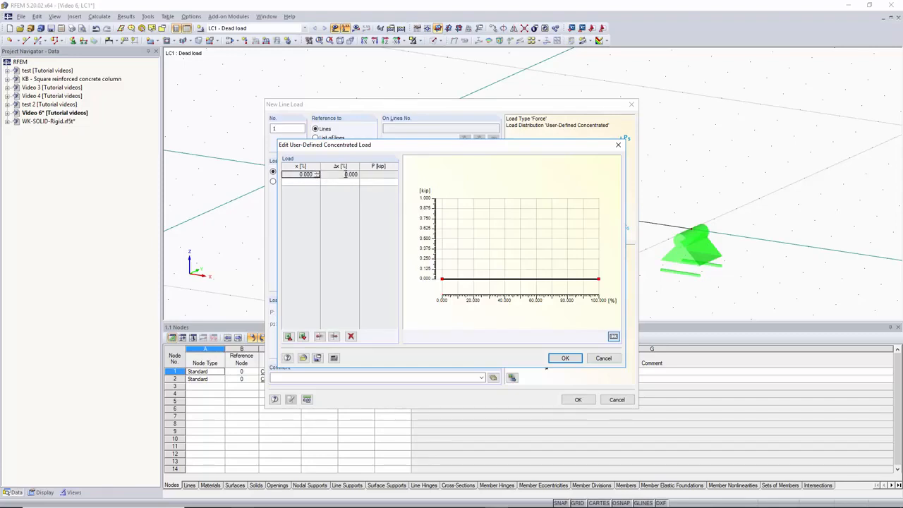
click(370, 174)
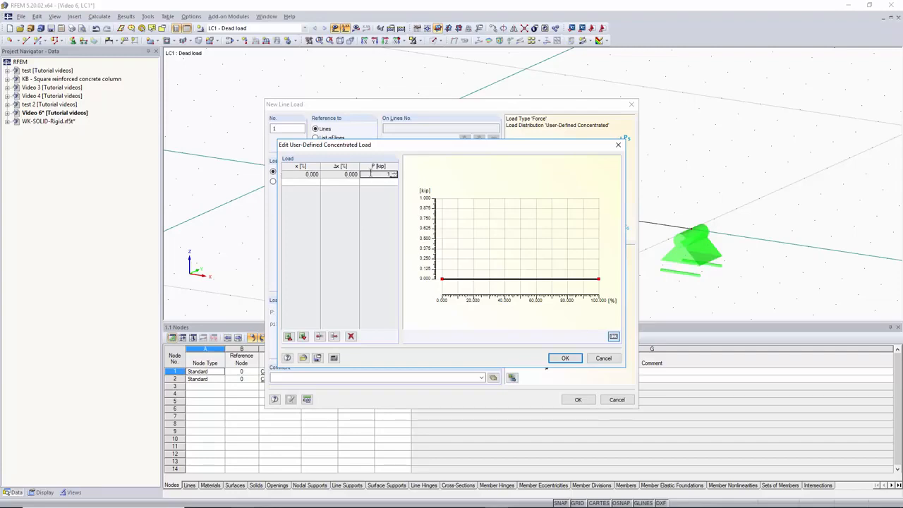
text(10)
key(Return)
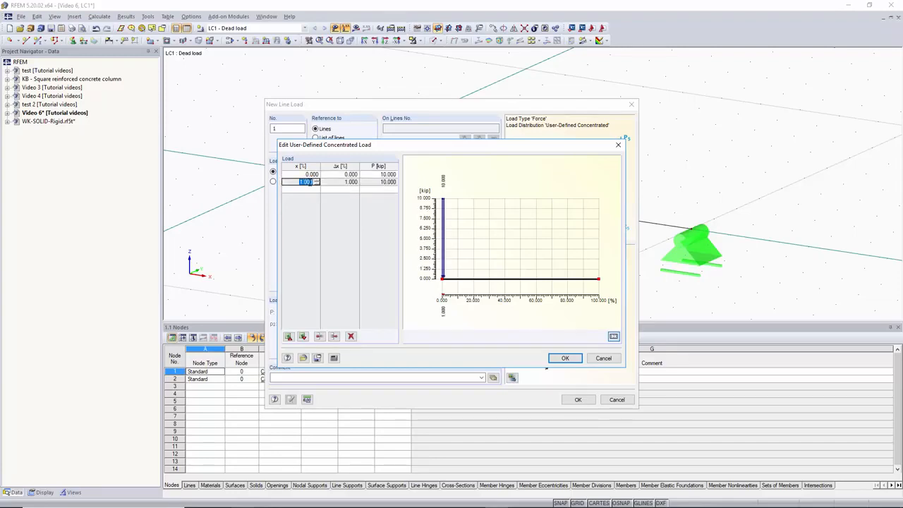
Place the second concentrated load at x = 10% with a magnitude of 9 kip.
text(10)
click(385, 182)
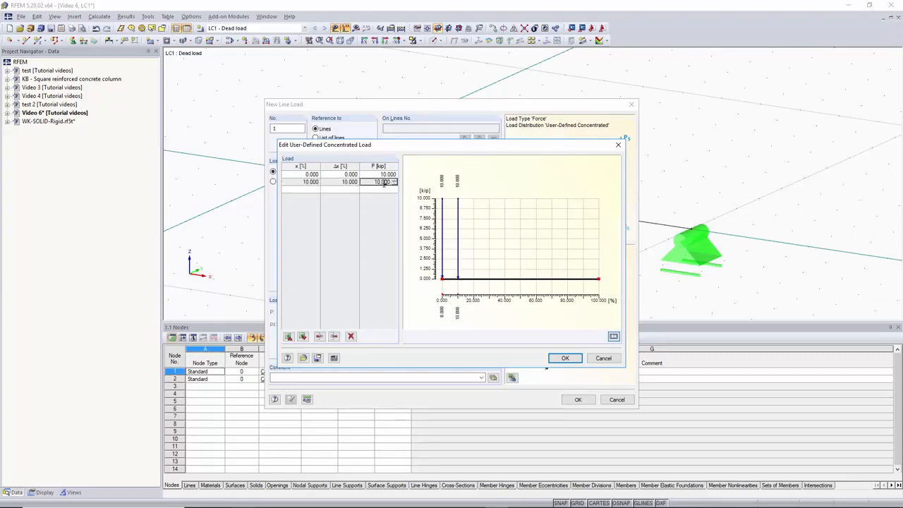
double_click(383, 182)
text(1.5)
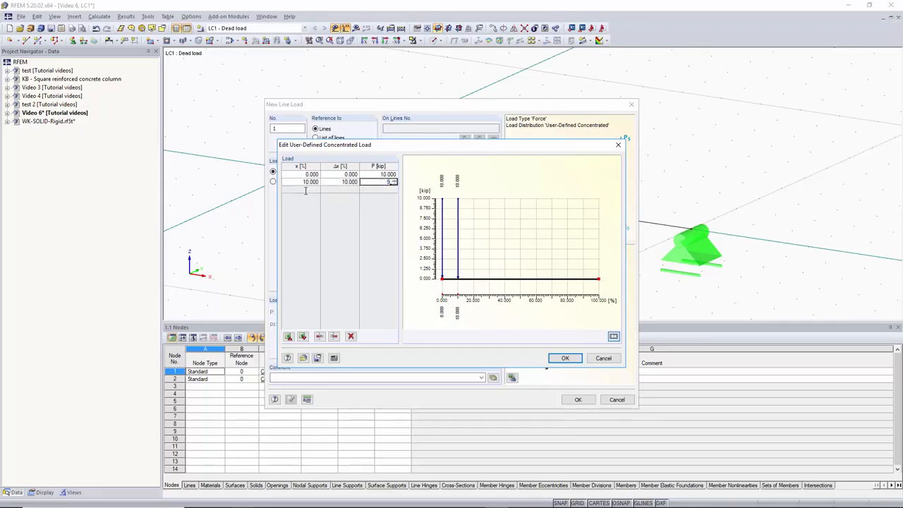
Continue the load series from 8 kip at 20% down to 0 kip at 100%, in 10% and 1 kip increments.
click(306, 191)
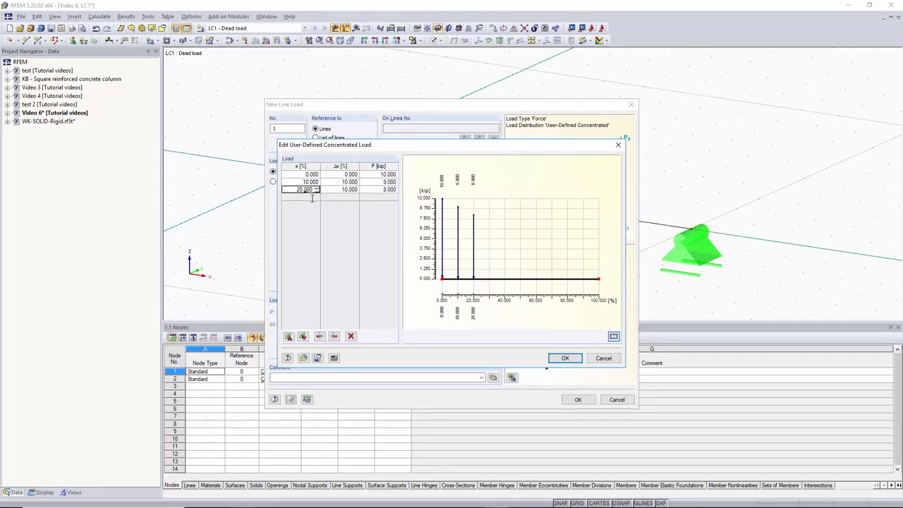
click(311, 197)
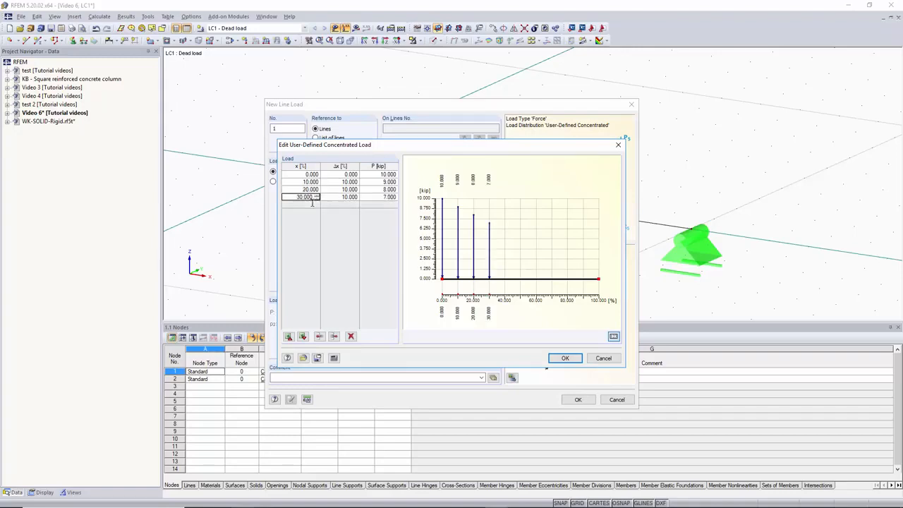
click(312, 204)
click(311, 211)
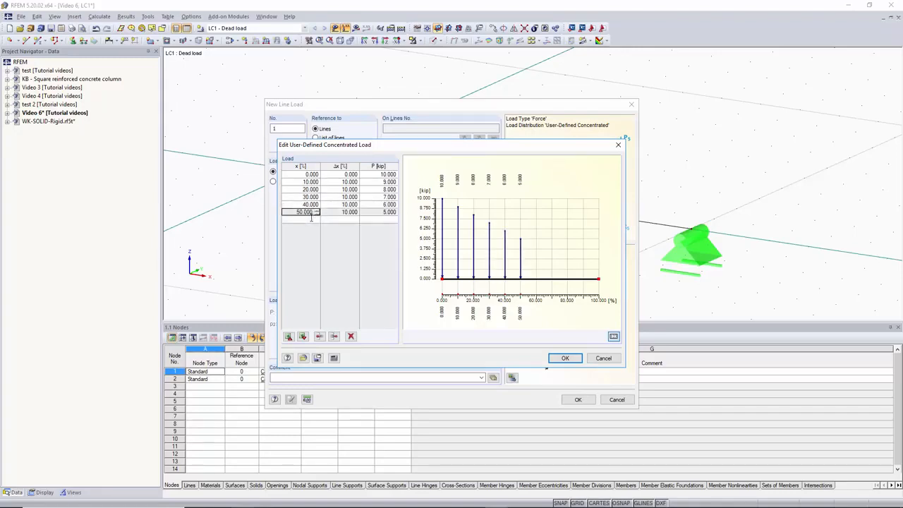
click(311, 219)
click(312, 226)
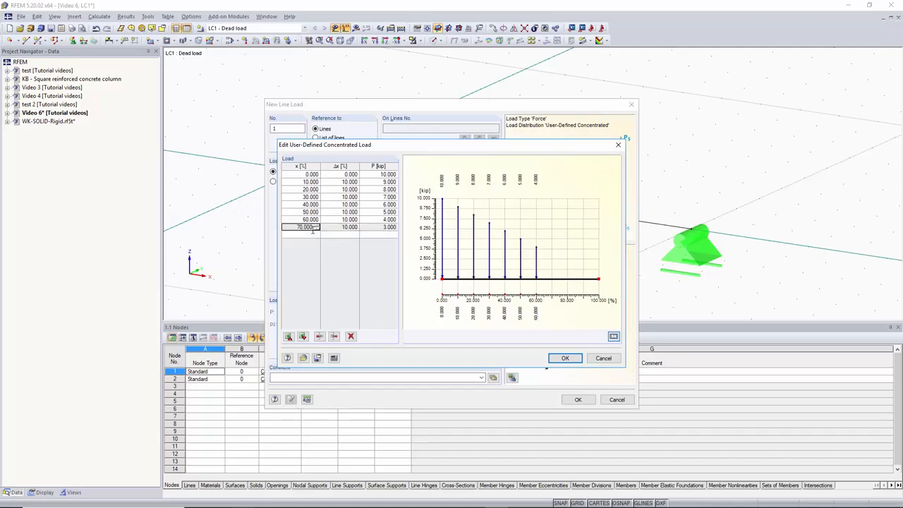
click(313, 234)
click(314, 242)
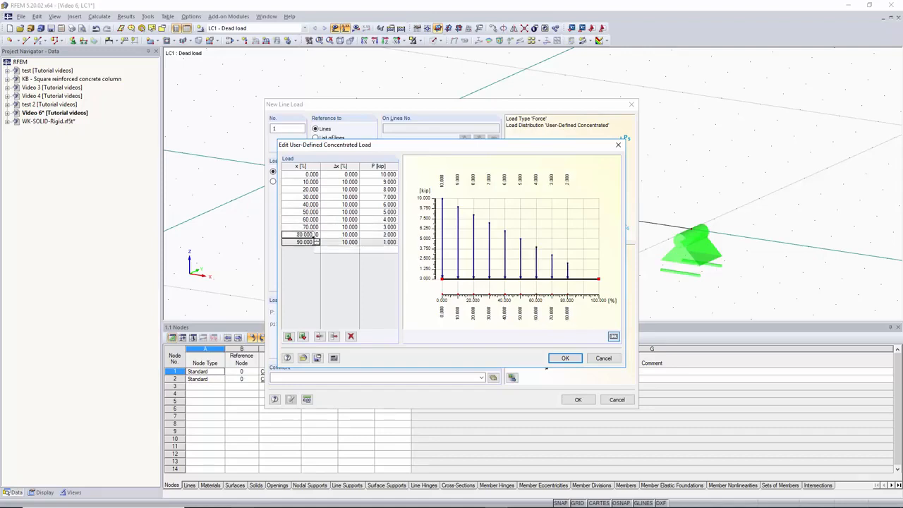
click(314, 250)
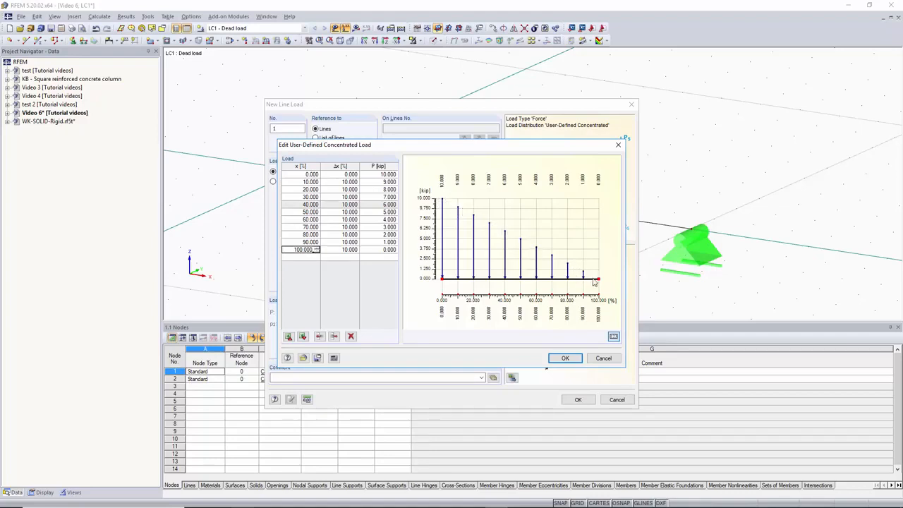
Accept the user-defined concentrated load and apply it to the beam line.
drag(598, 280, 599, 285)
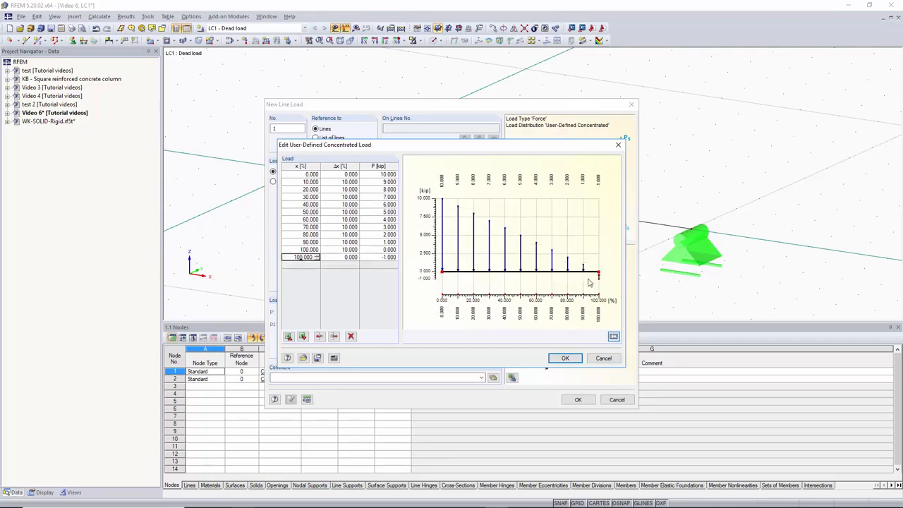
click(565, 358)
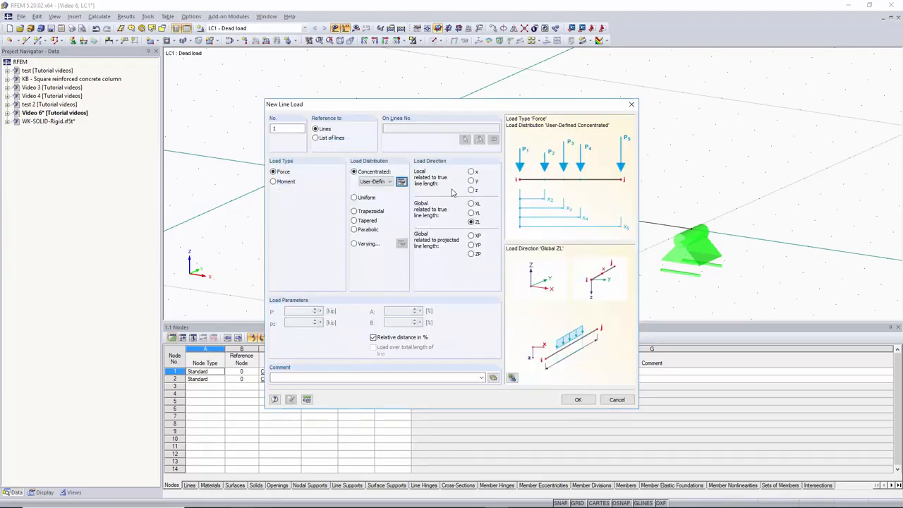
click(578, 399)
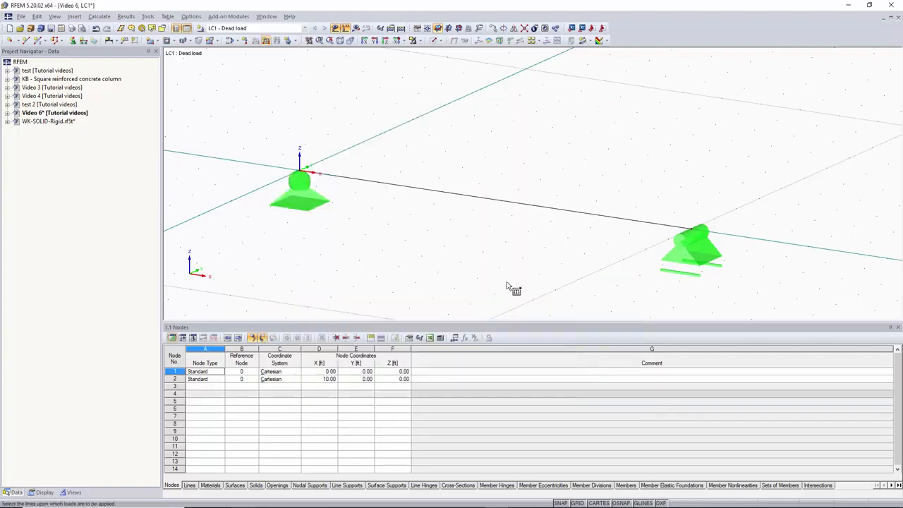
click(479, 197)
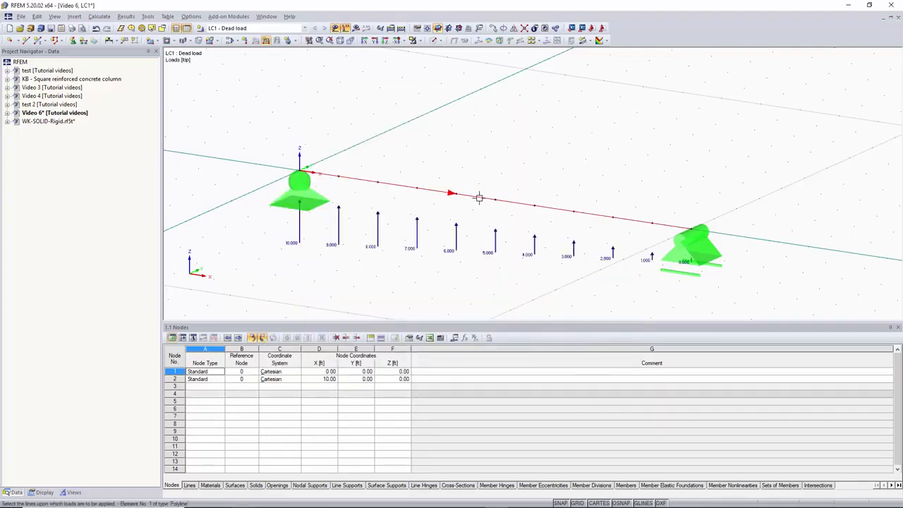
Edit the beam's user-defined load, setting P at 0% to -10 kip and clearing all the rows below it.
double_click(295, 246)
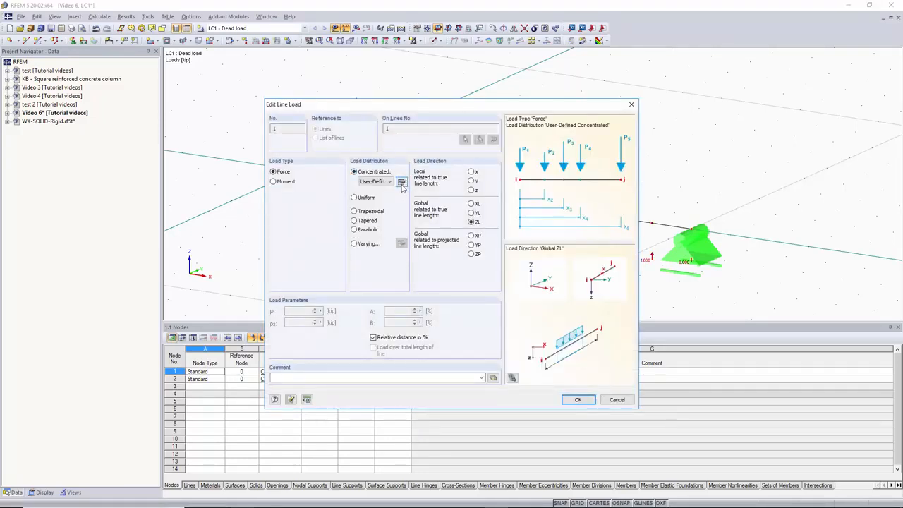
click(401, 182)
click(298, 180)
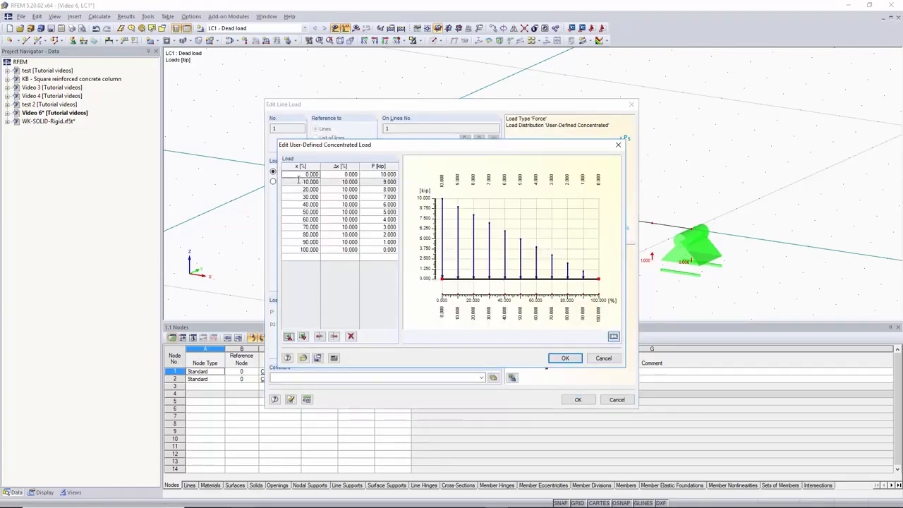
click(374, 174)
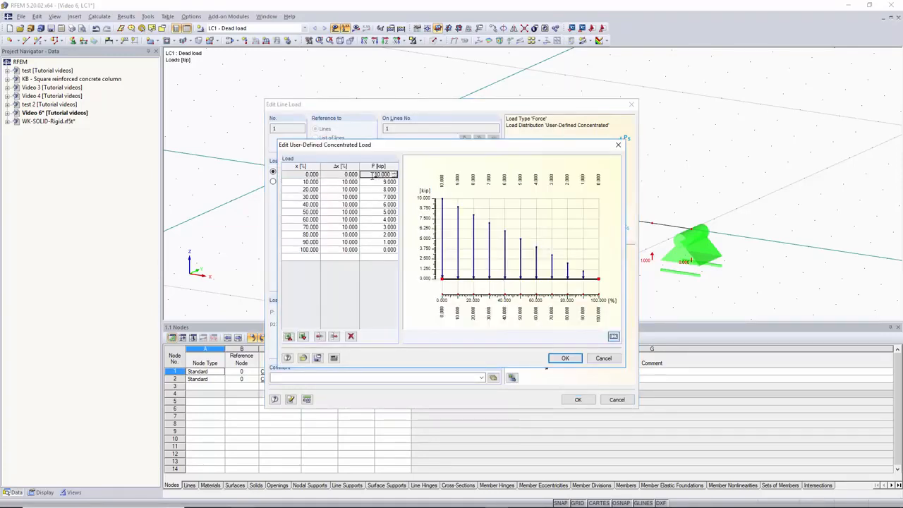
text(-)
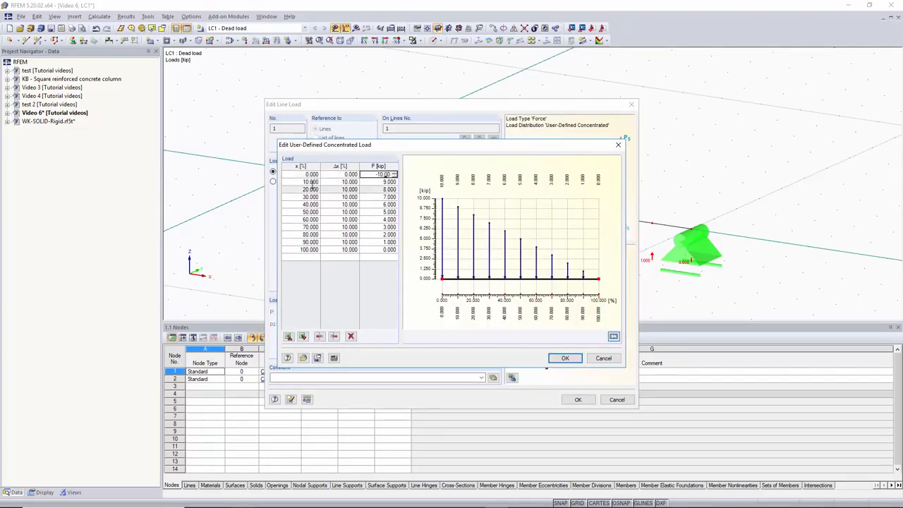
click(311, 182)
drag(310, 185, 289, 264)
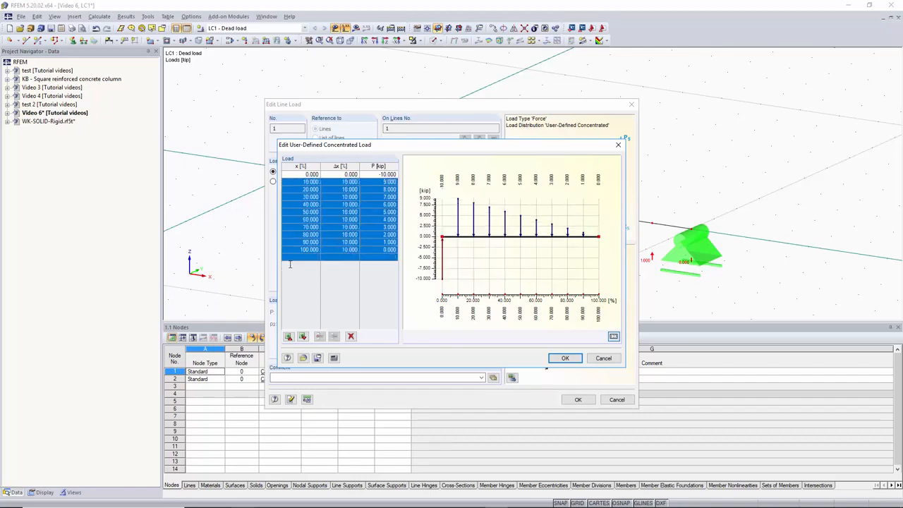
key(Delete)
Enter concentrated loads of -9 kip at 10% and -8 kip at 20% in the load table.
text(10)
key(Tab)
key(Tab)
text(-9)
key(Tab)
text(20)
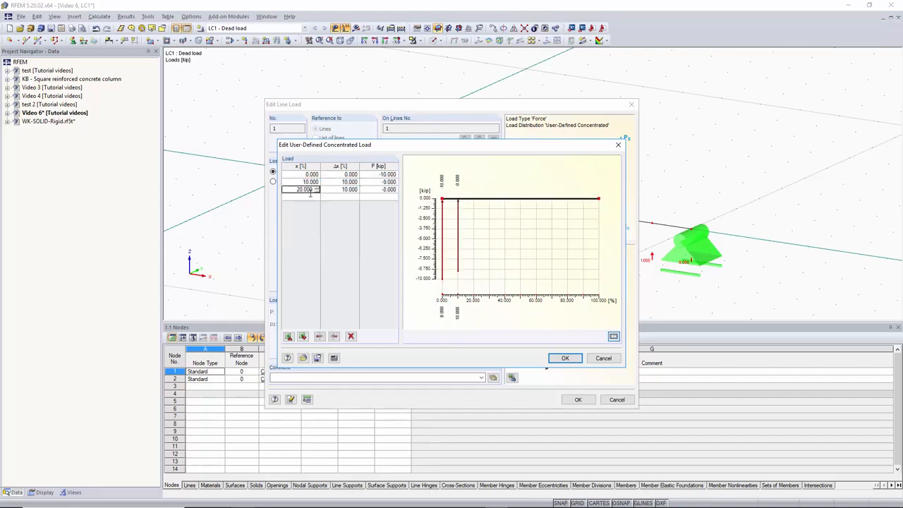
key(Tab)
key(Tab)
text(-8)
Continue the series from -7 kip at 30% to 0 kip at 100% in 10% increments, and apply the edited load to the beam.
click(311, 199)
click(311, 205)
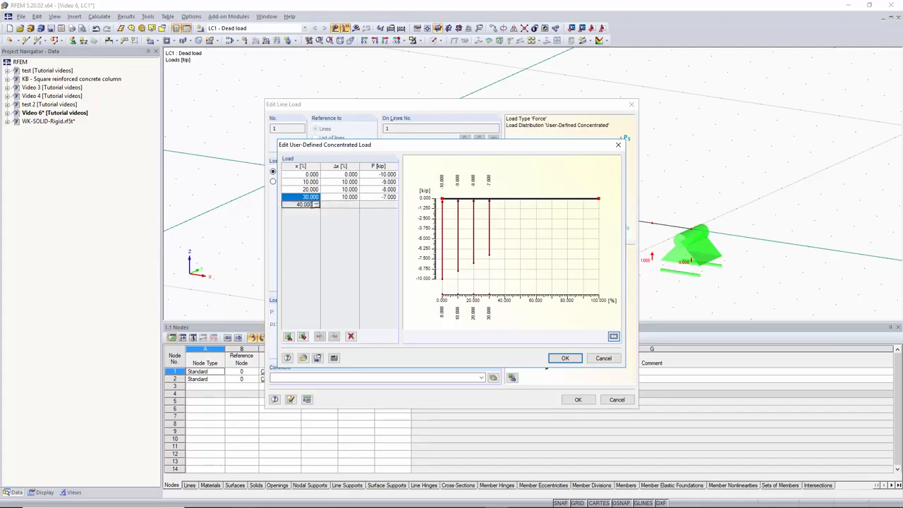
click(311, 212)
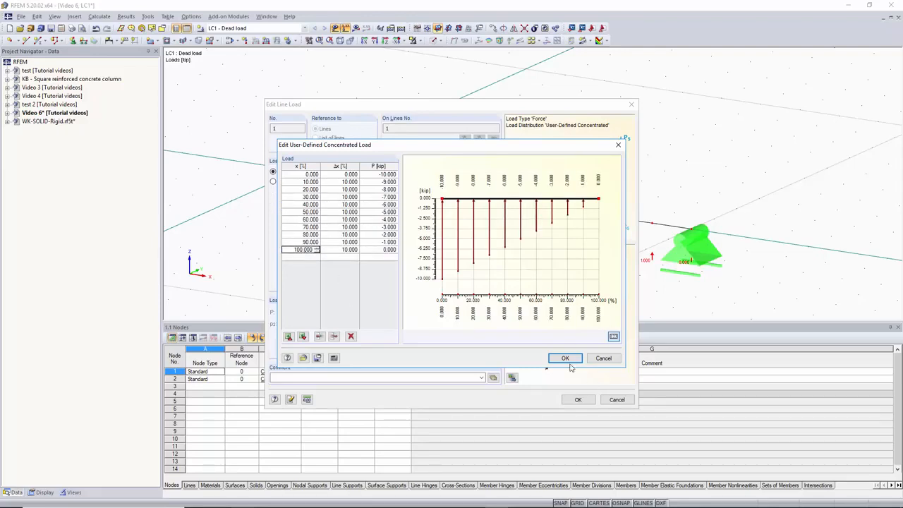
click(569, 360)
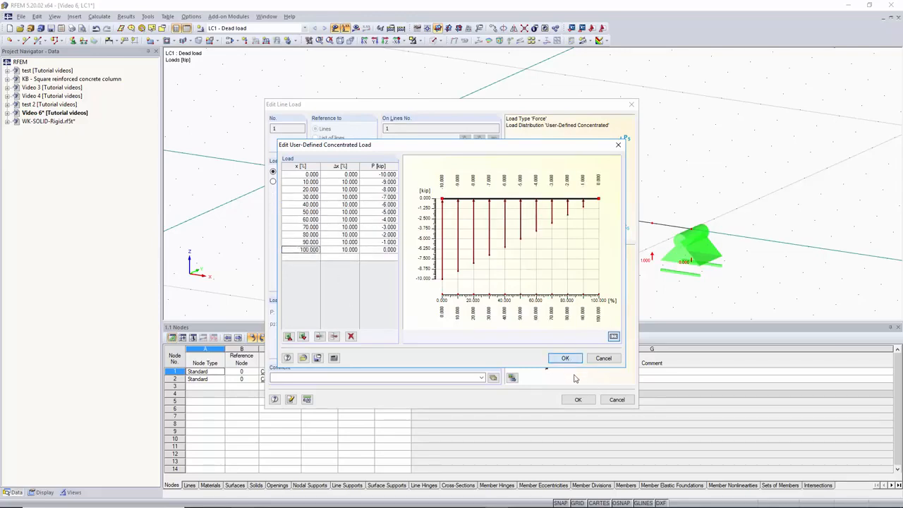
click(578, 400)
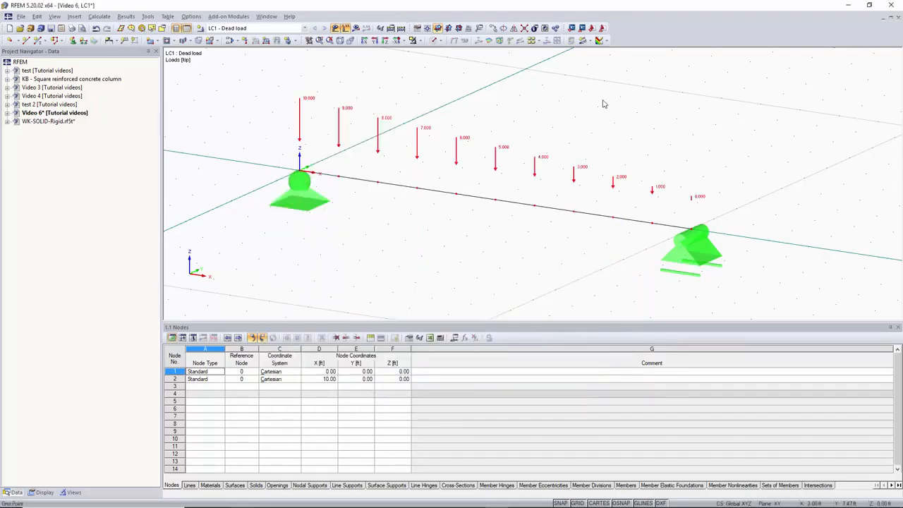